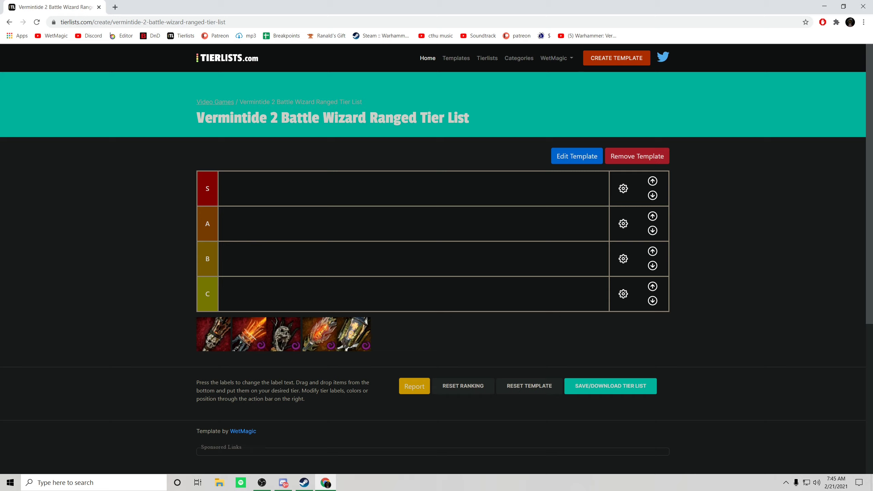
Move the fiery staff icon from the unranked pool into the C tier row
{"action": "mouse_move", "coordinate": [319, 334]}
{"action": "left_mouse_down"}
{"action": "mouse_move", "coordinate": [292, 297]}
{"action": "mouse_move", "coordinate": [235, 293]}
{"action": "left_mouse_up"}
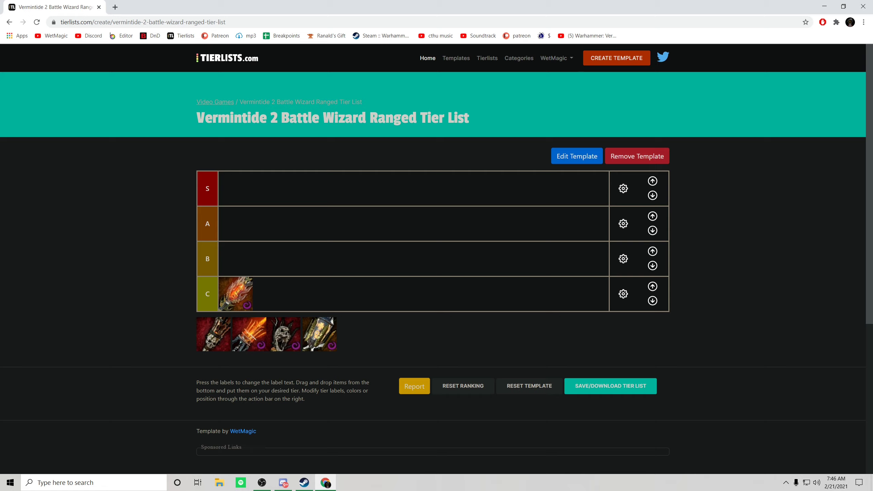
Move the skull-topped staff icon from the unranked pool into the B tier row
{"action": "left_click_drag", "start_coordinate": [213, 333], "coordinate": [235, 258]}
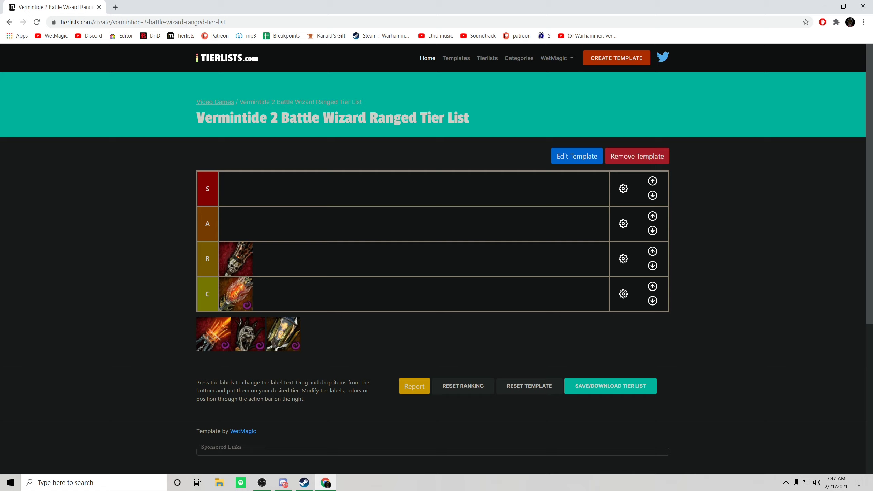
Move the flaming staff icon from the unranked pool into the A tier row
{"action": "left_click_drag", "start_coordinate": [214, 333], "coordinate": [235, 224]}
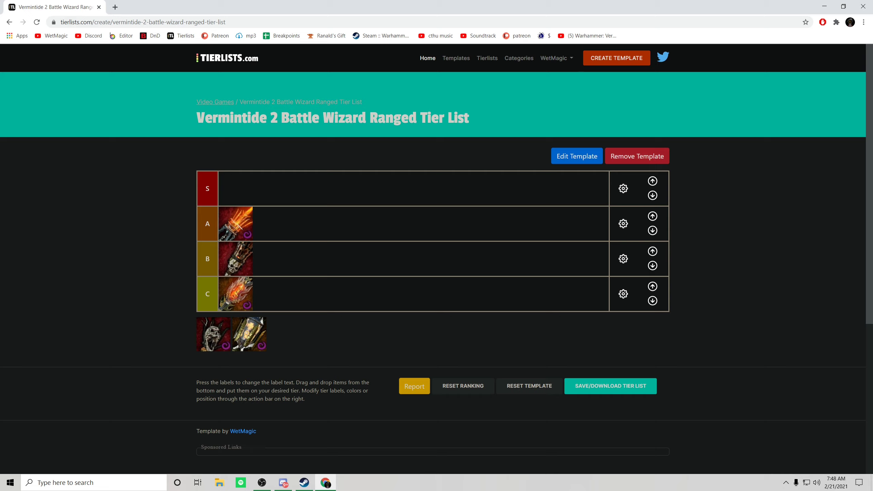
Move the bone-skull staff icon from the unranked pool into the S tier row
{"action": "left_click_drag", "start_coordinate": [213, 334], "coordinate": [235, 189]}
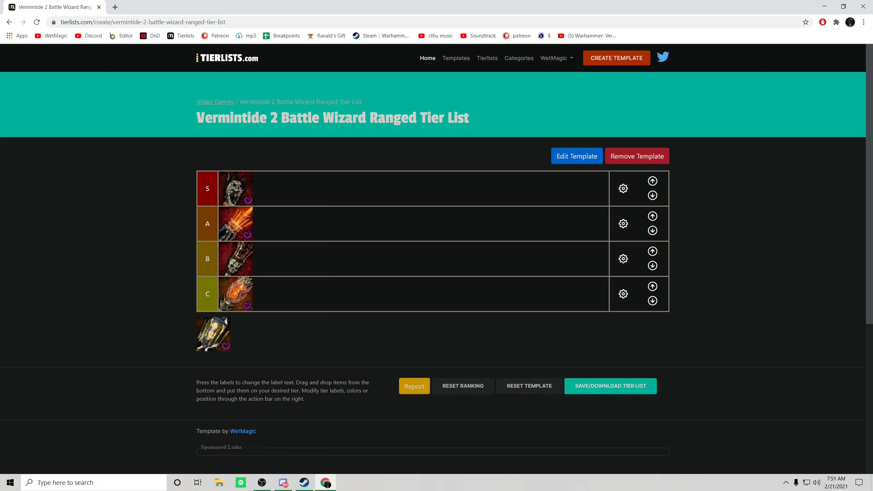
Place the lantern staff icon in the S tier, right of the skull staff
{"action": "mouse_move", "coordinate": [213, 333]}
{"action": "left_mouse_down"}
{"action": "mouse_move", "coordinate": [125, 279]}
{"action": "mouse_move", "coordinate": [303, 175]}
{"action": "mouse_move", "coordinate": [310, 188]}
{"action": "left_mouse_up"}
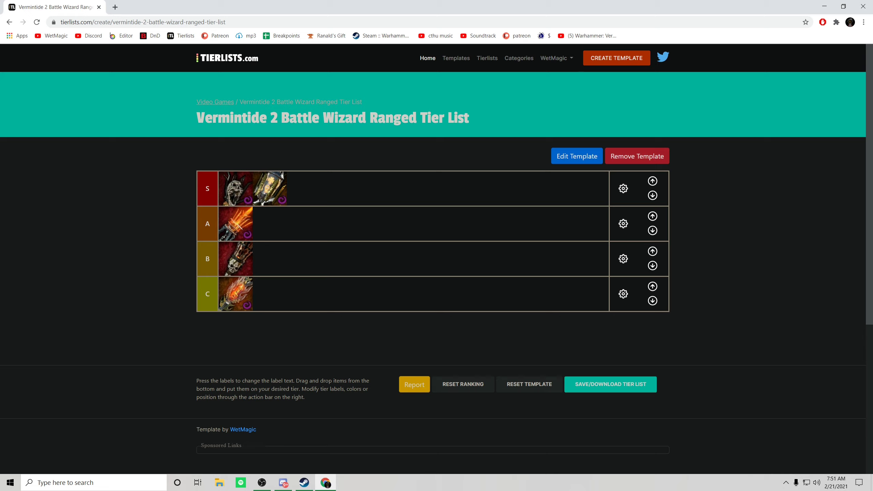